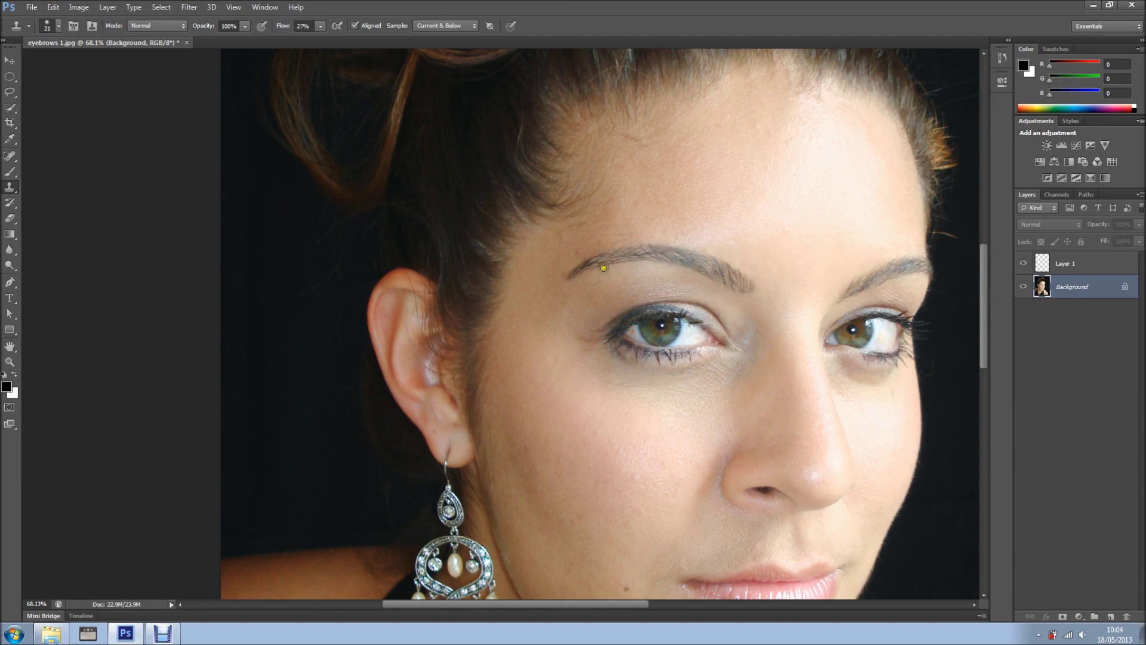
Toggle Layer 1 on and off to compare the eyebrow, leaving Layer 1 hidden
click(1024, 263)
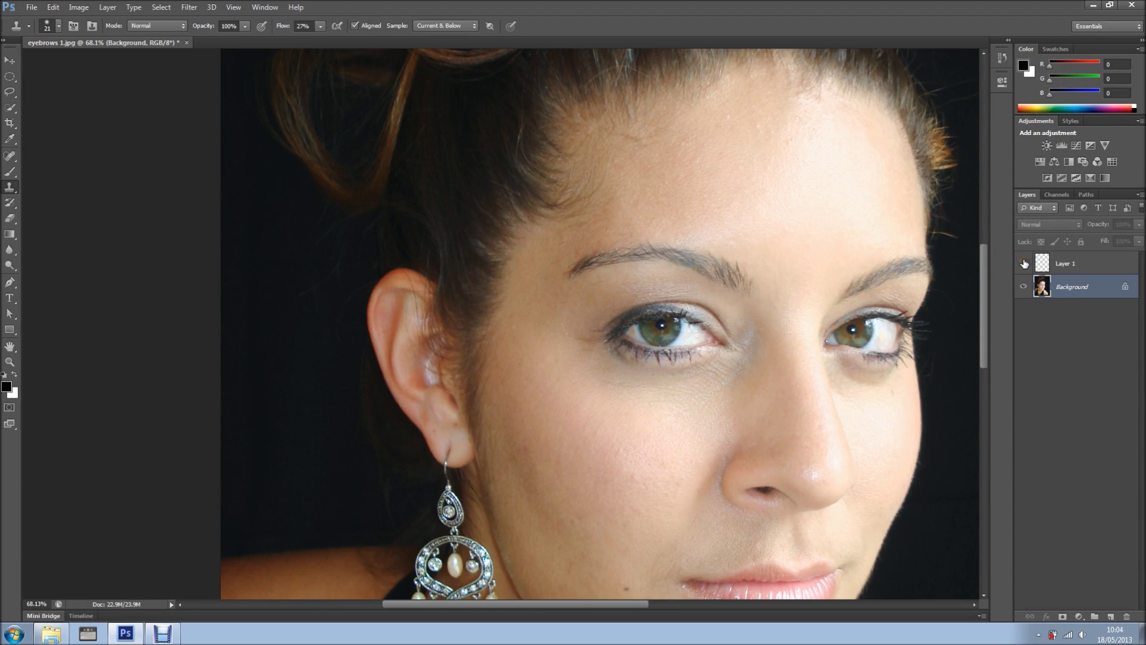
click(1024, 263)
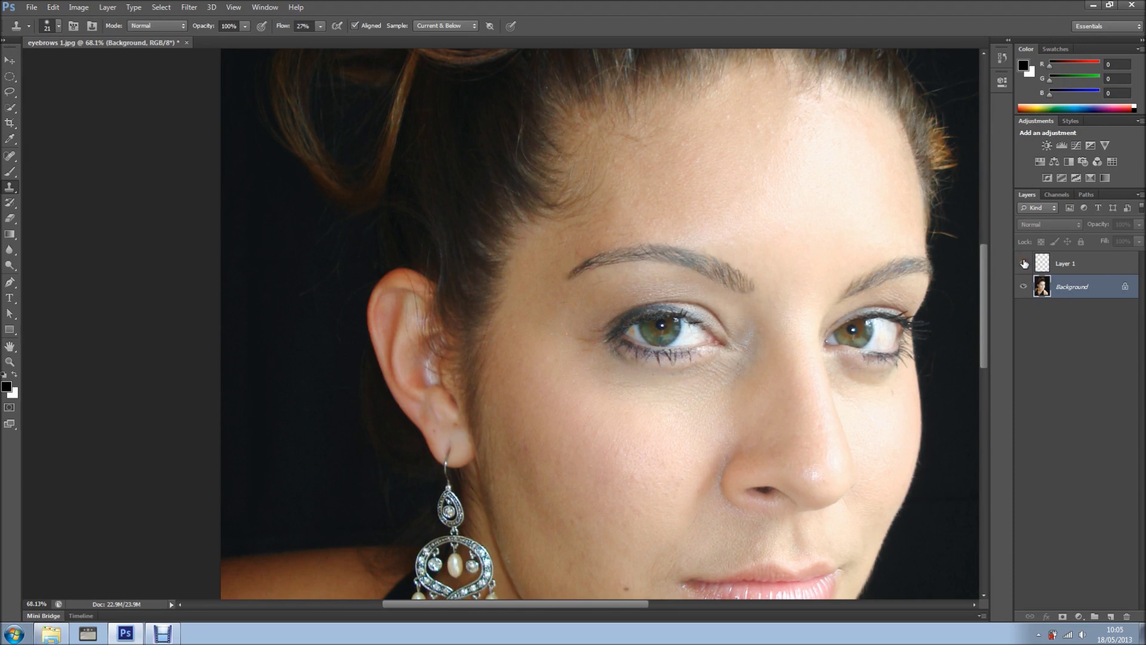
click(1023, 262)
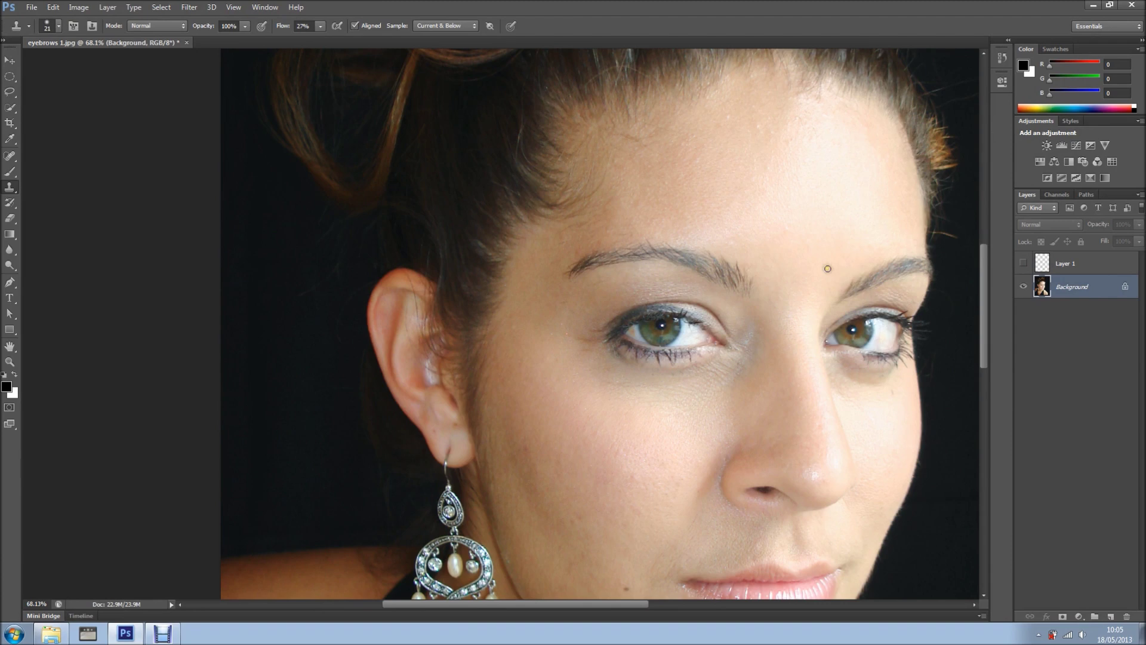
Select the standard Pen tool and zoom to frame both eyebrows
key(p)
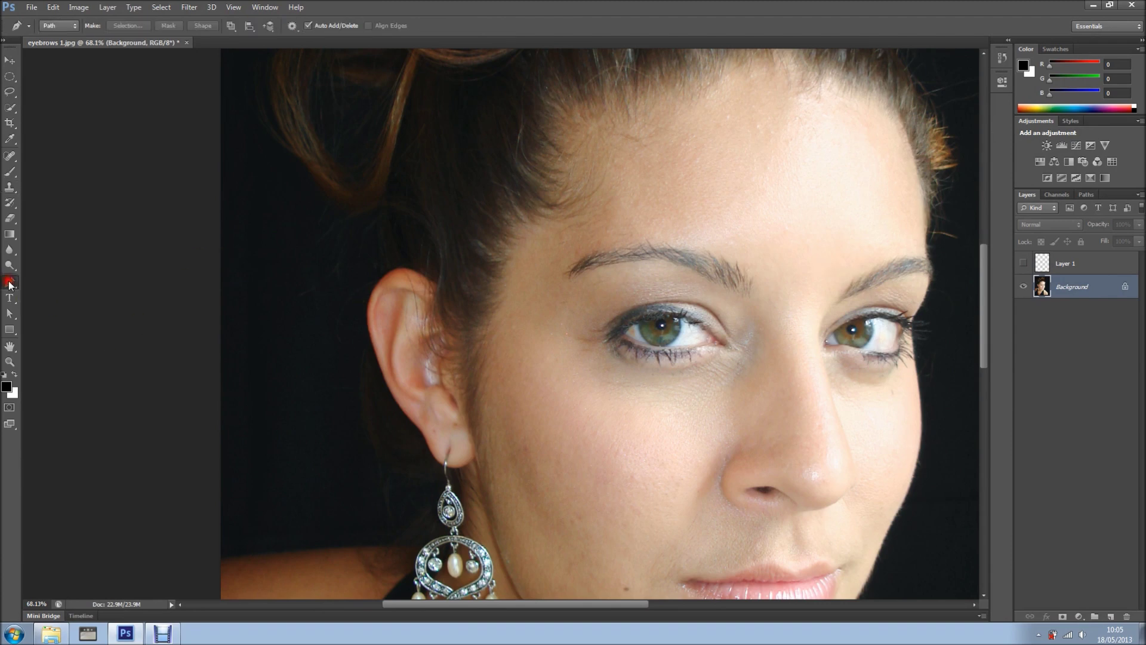
scroll(606, 315, up, 2)
drag(728, 277, 582, 282)
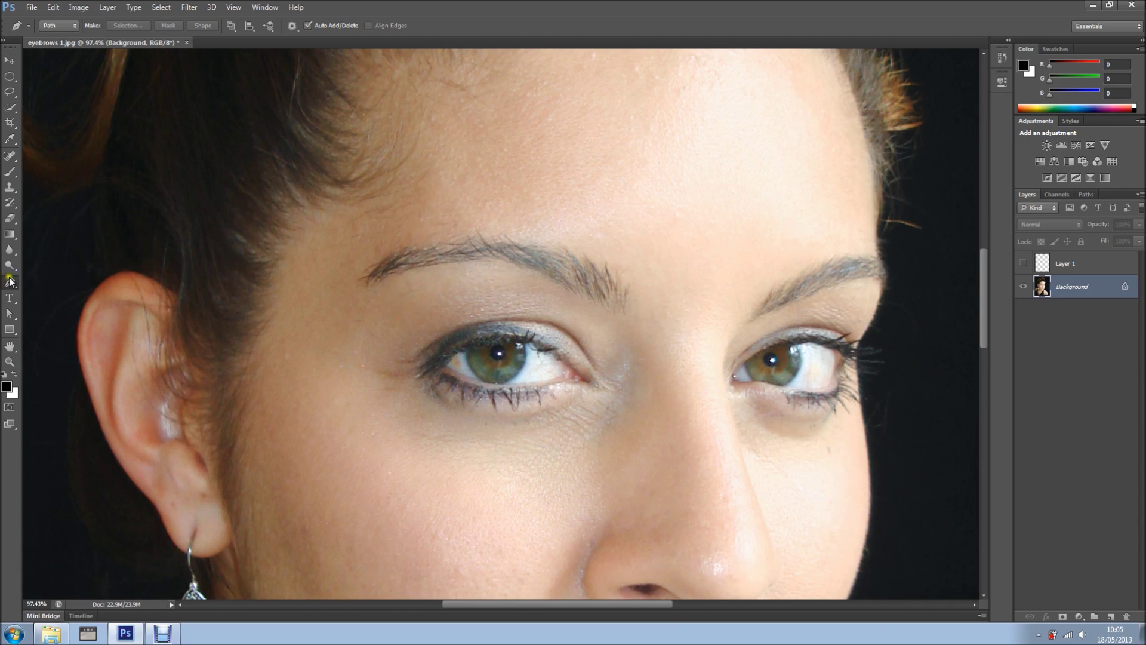
right_click(10, 281)
click(52, 281)
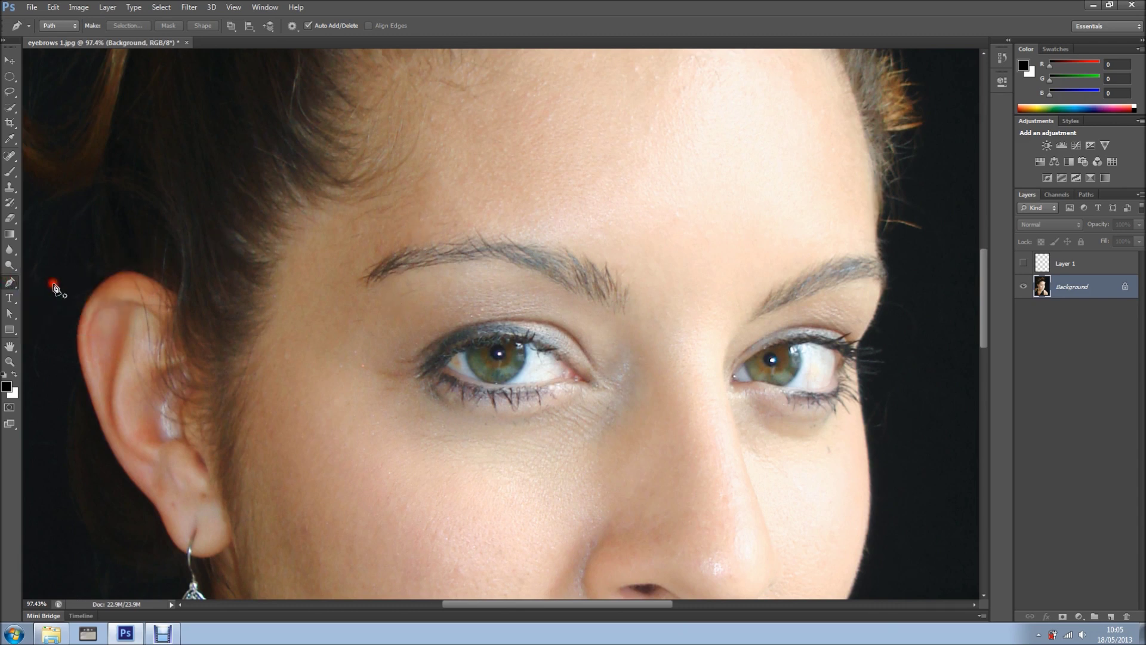
Trace a closed curved path around the left eyebrow's top and underside, back to its start
click(361, 285)
drag(625, 288, 735, 375)
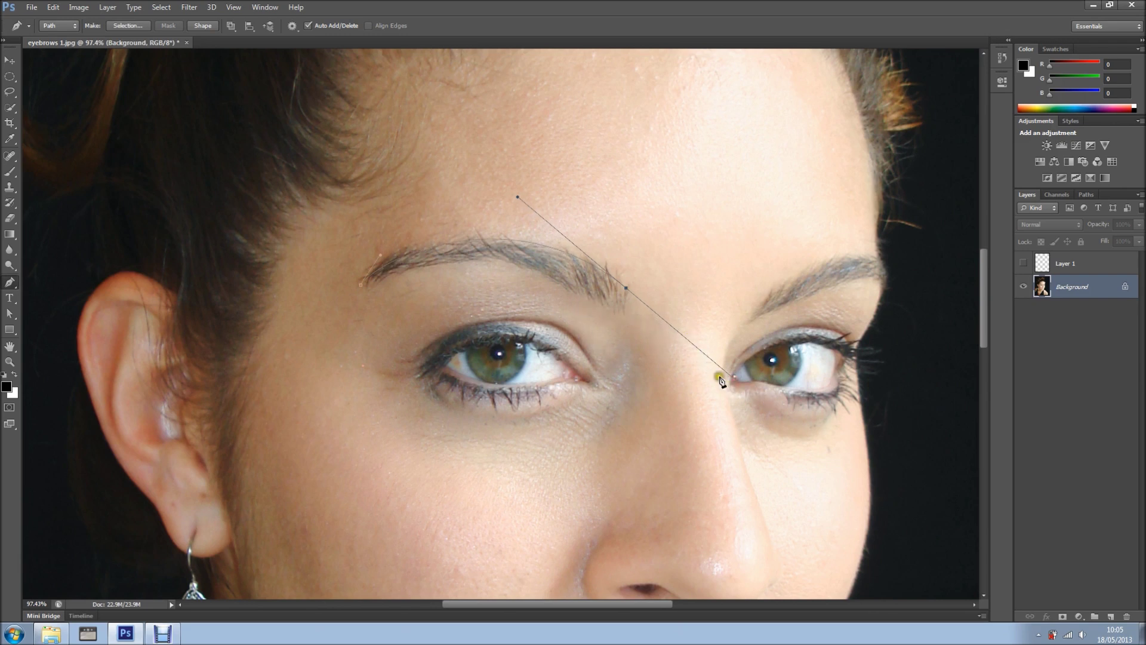
drag(735, 377, 687, 339)
mouse_move(687, 339)
mouse_down()
mouse_move(655, 309)
mouse_move(563, 290)
mouse_move(549, 270)
mouse_up()
drag(381, 282, 346, 300)
click(362, 286)
scroll(609, 309, up, 3)
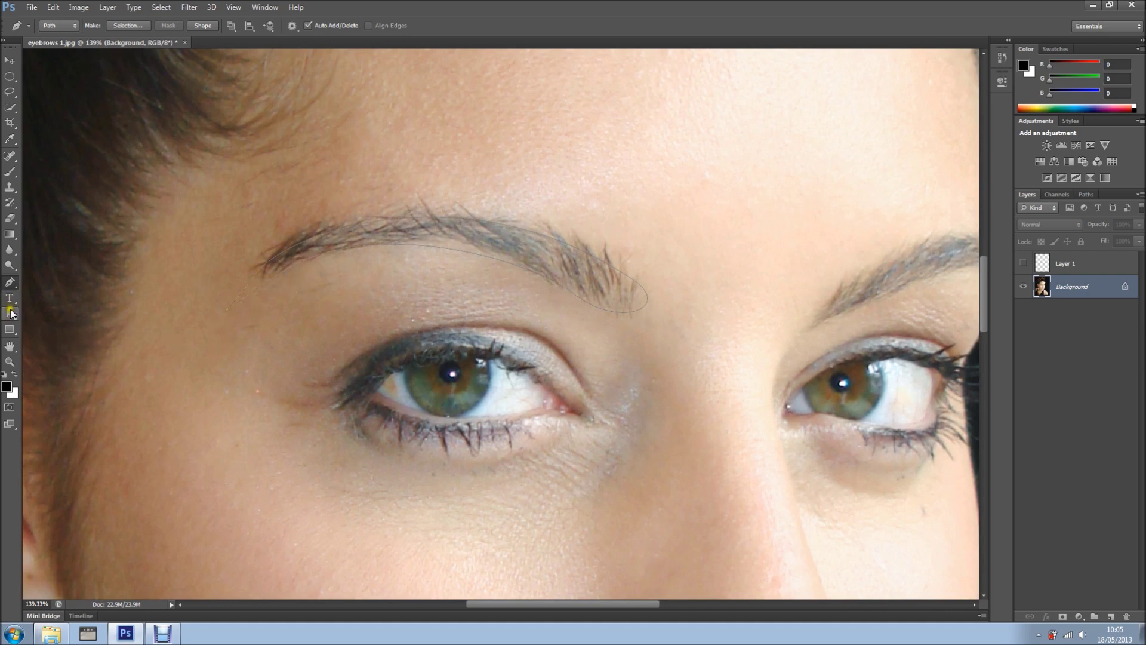
click(10, 313)
With Direct Selection, reshape the path curve at the eyebrow's left end
click(58, 322)
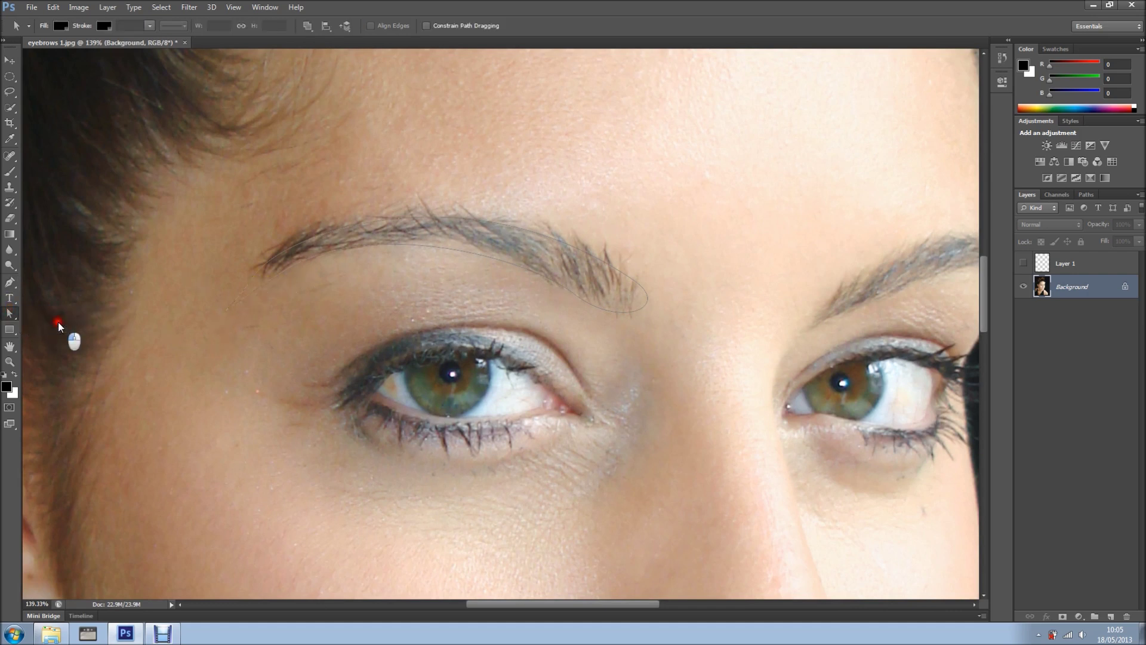
click(227, 306)
mouse_move(200, 329)
mouse_down()
mouse_move(239, 311)
mouse_move(233, 298)
mouse_move(247, 289)
mouse_up()
Fine-tune the tail anchor's handles so the path hugs the eyebrow tail
click(641, 308)
click(667, 312)
drag(669, 303, 674, 307)
click(638, 286)
click(674, 309)
drag(675, 308, 673, 309)
Deselect the path, zoom out, and view it as Work Path in the Paths panel
click(665, 256)
scroll(594, 308, down, 2)
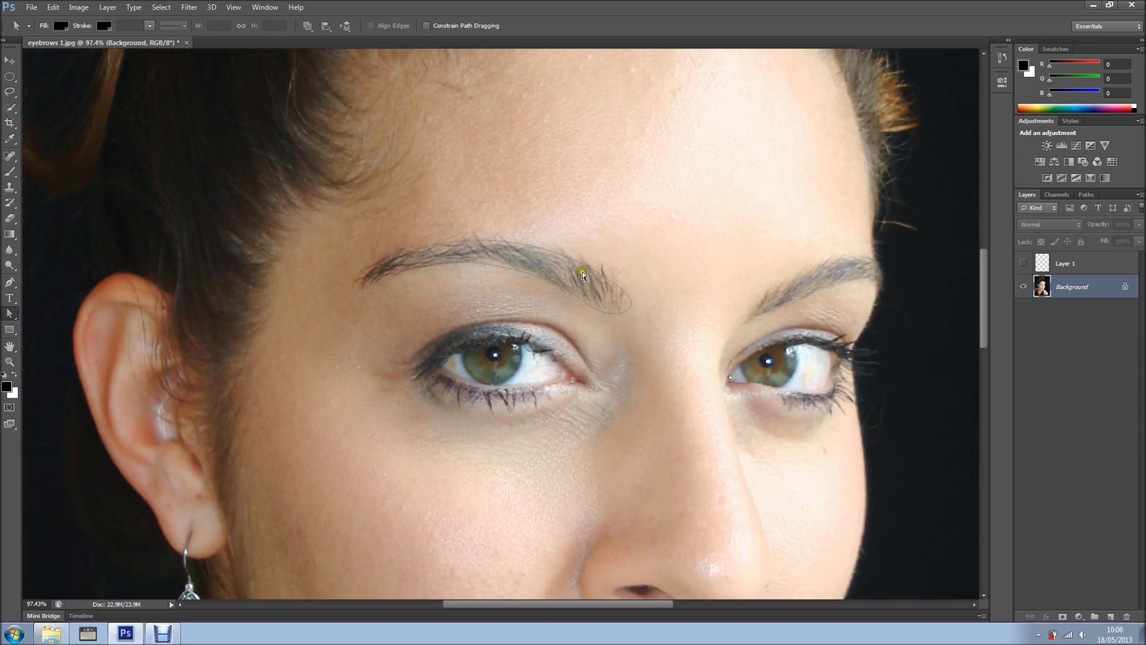
click(1087, 195)
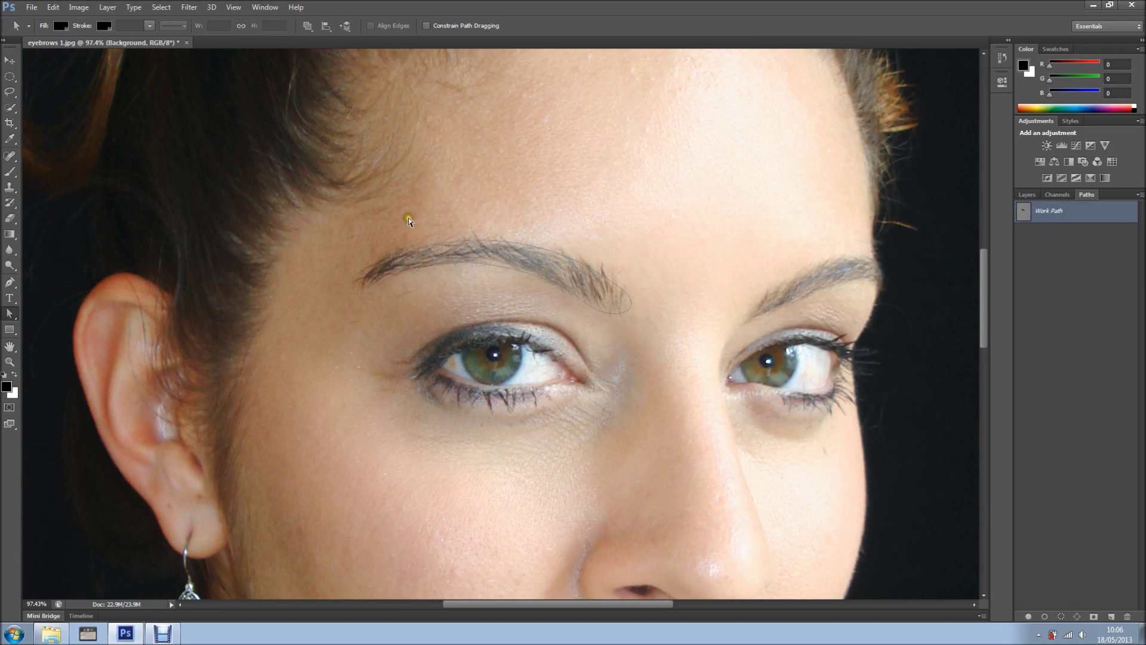
Back in Layers, load the eyebrow Work Path as a selection with Ctrl+Enter and zoom in
click(1027, 196)
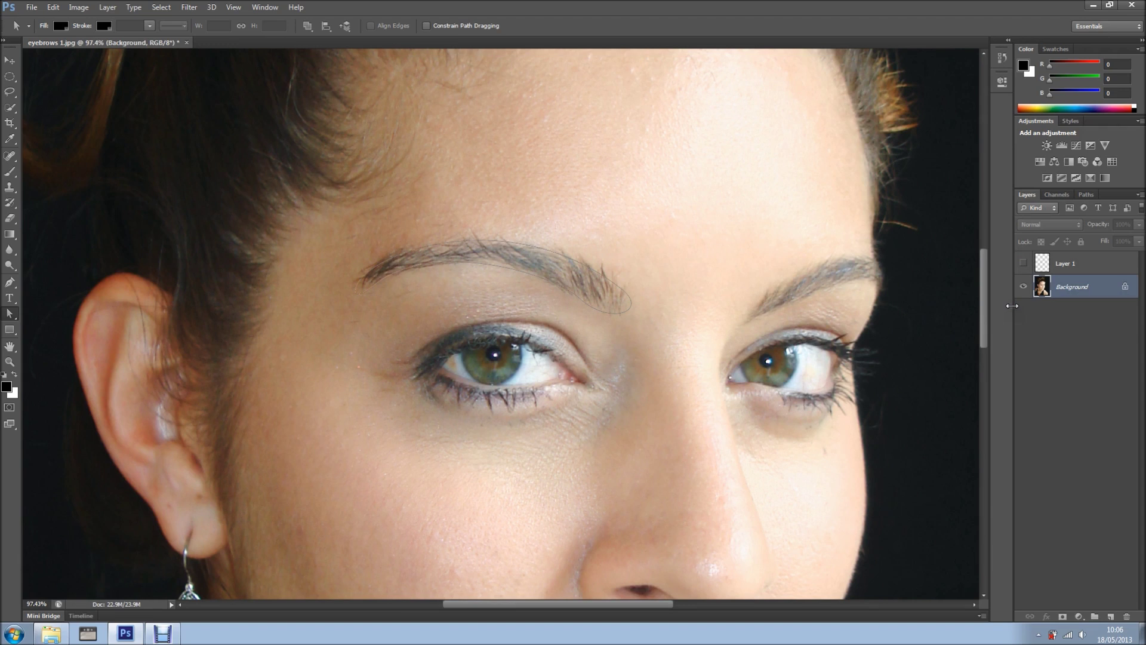
key(ctrl+Return)
scroll(603, 286, up, 2)
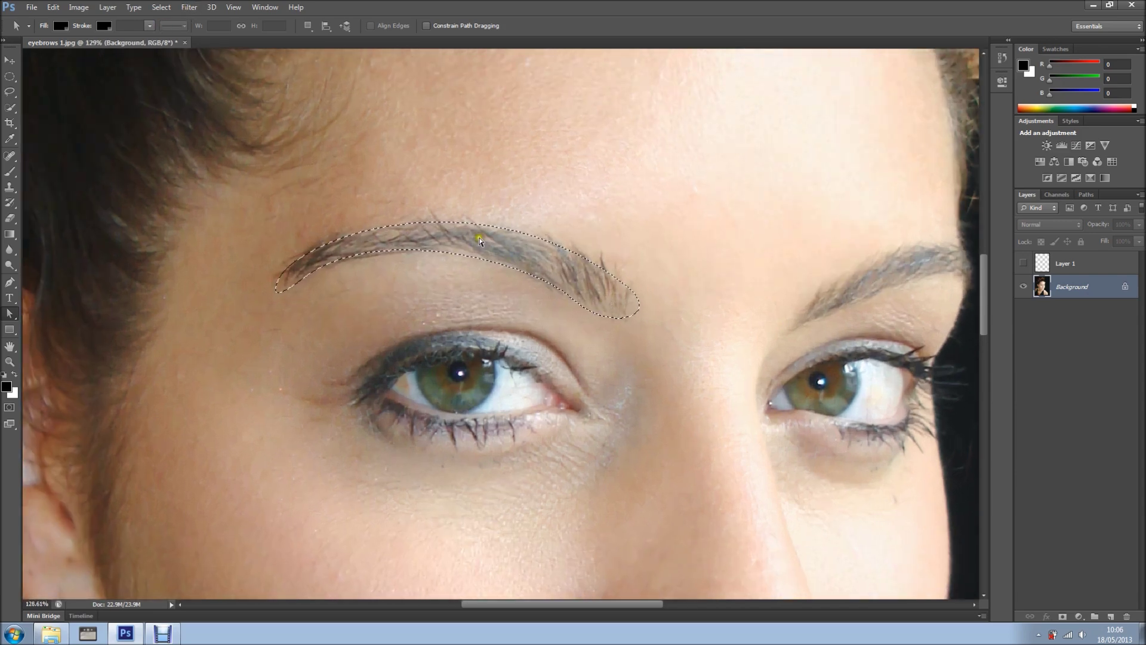
Feather the eyebrow selection with a 5-pixel radius via Select > Modify > Feather
click(161, 7)
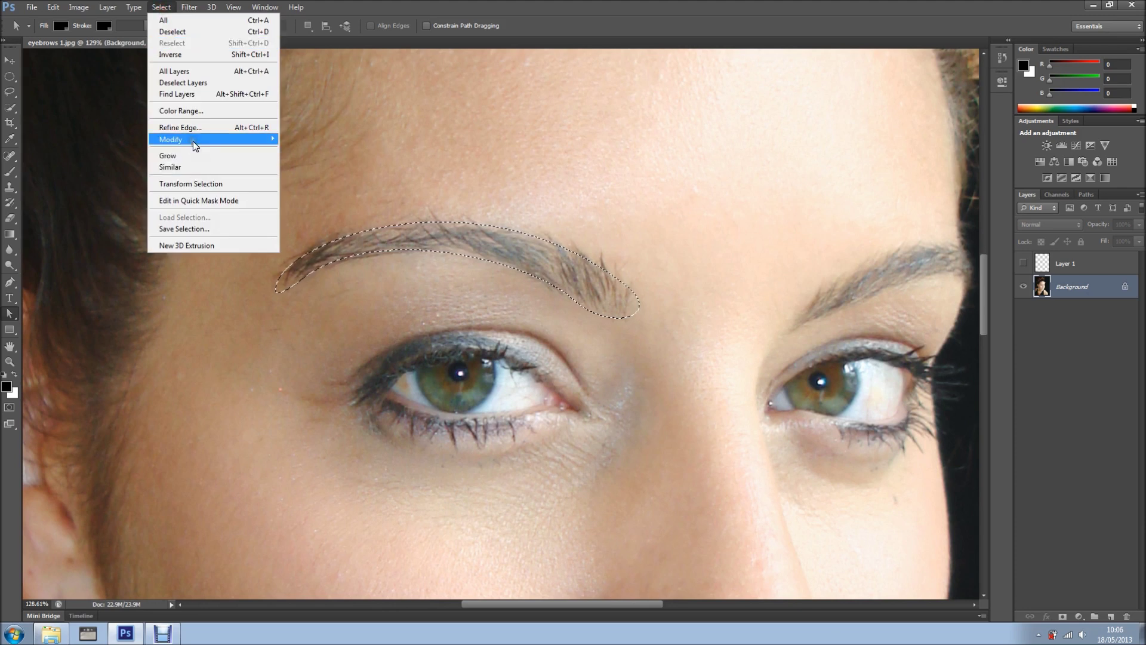
mouse_move(171, 138)
click(284, 185)
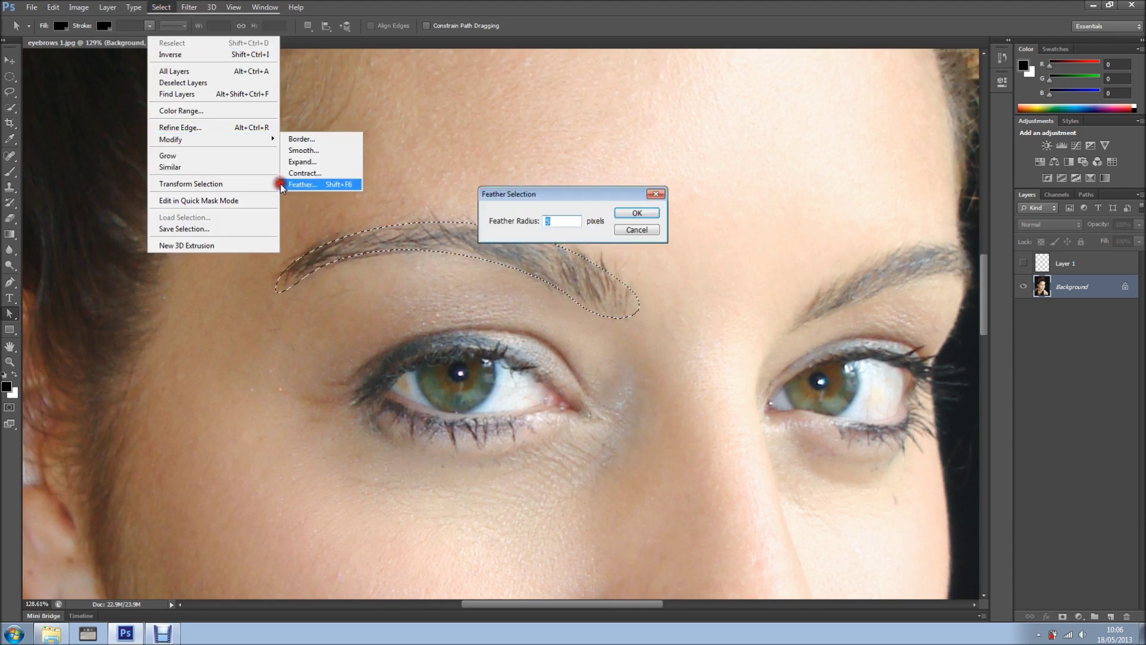
click(632, 219)
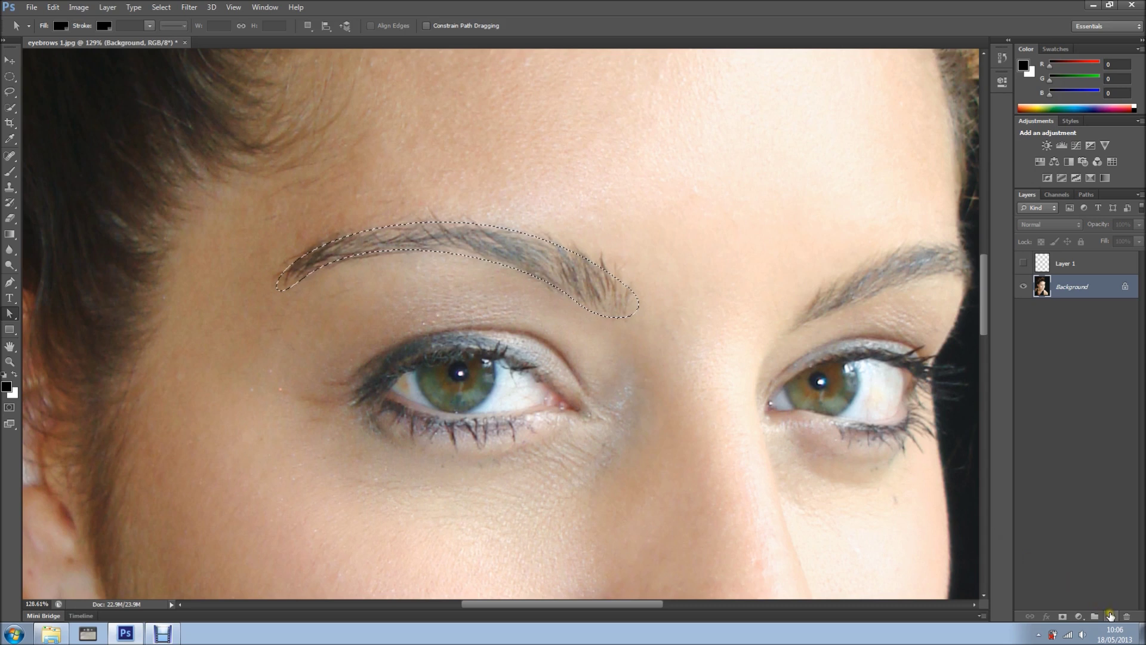
Add Layer 2 and, with Clone Stamp, sample skin near the eyebrow tail
click(1110, 617)
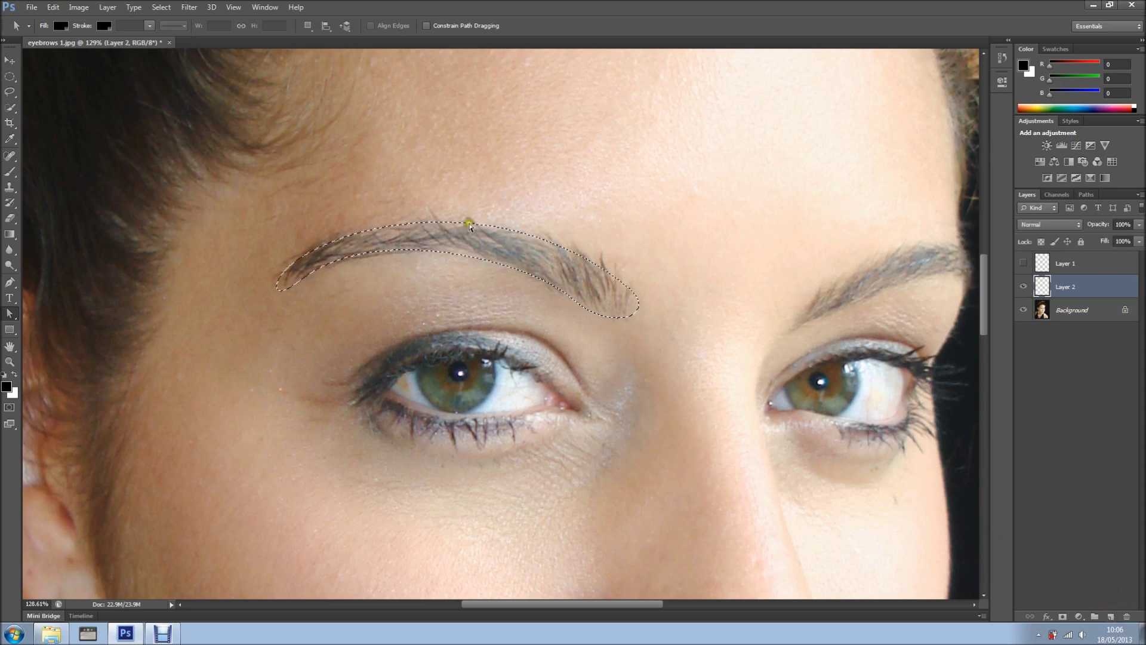
click(7, 191)
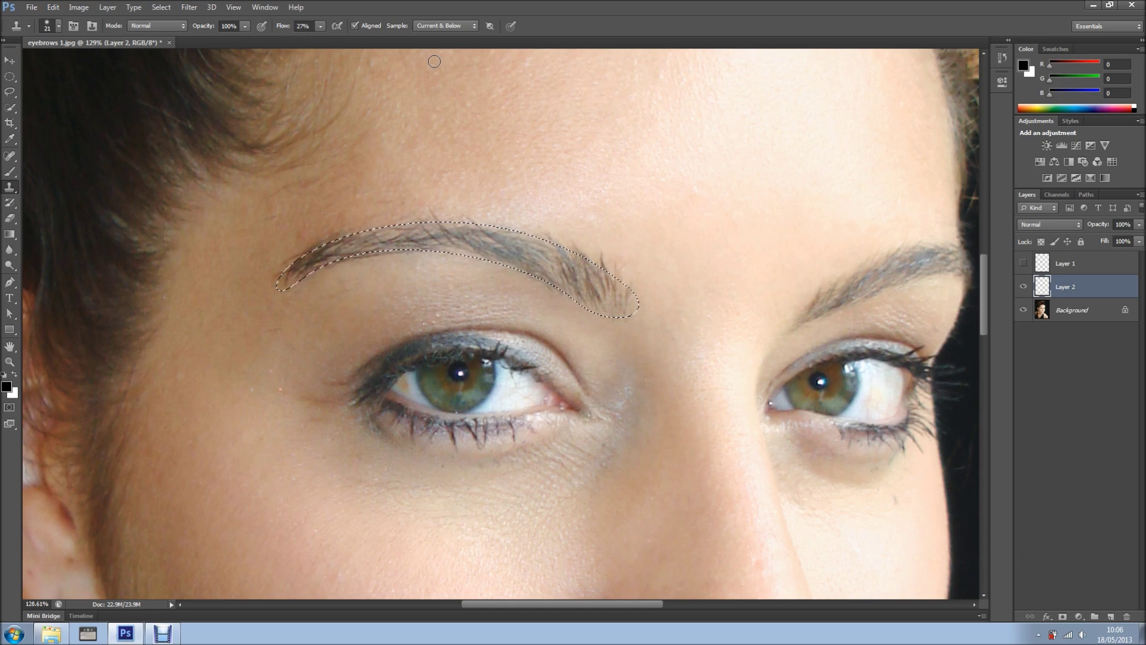
alt+click(459, 139)
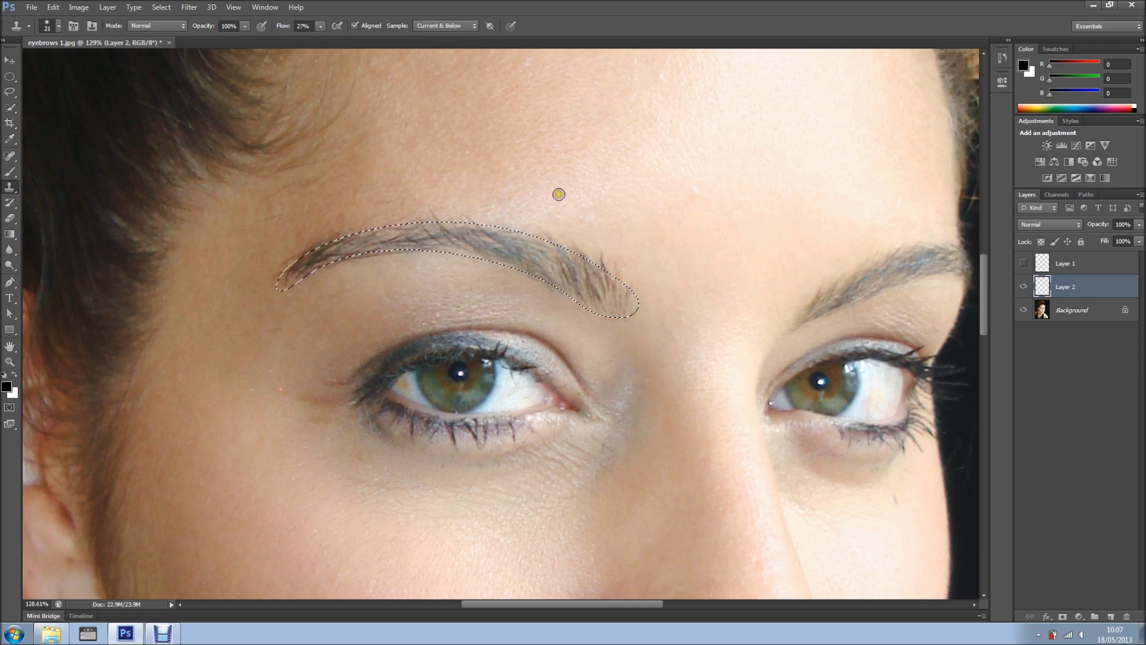
alt+click(591, 302)
Clone skin over the eyebrow tail and middle to thin them
click(616, 309)
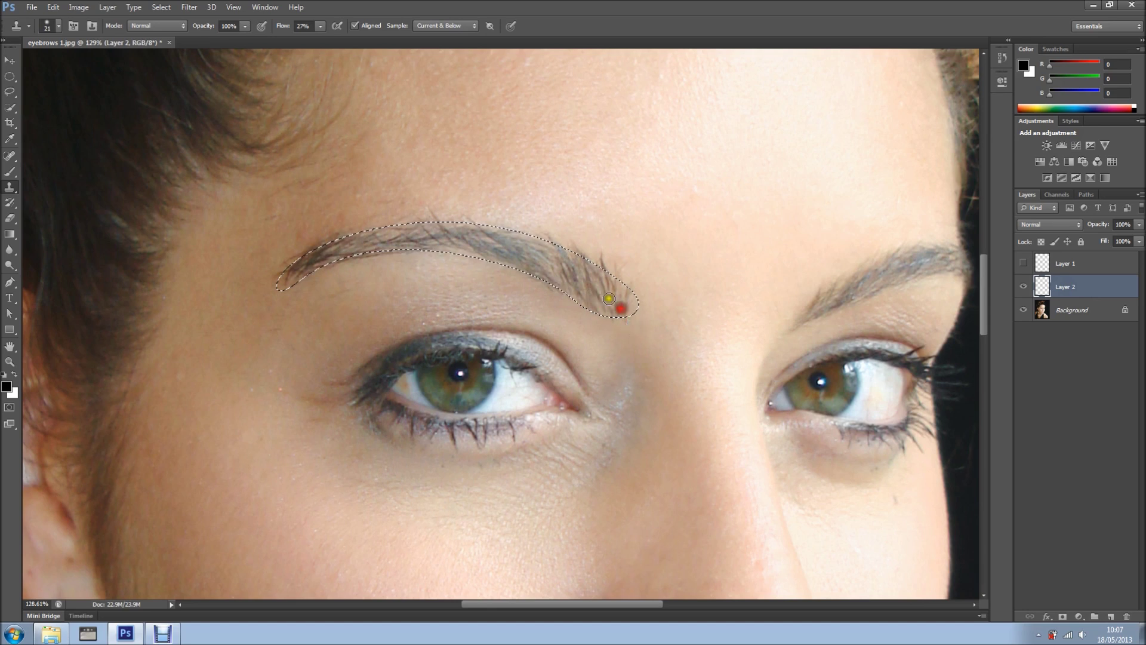
click(610, 298)
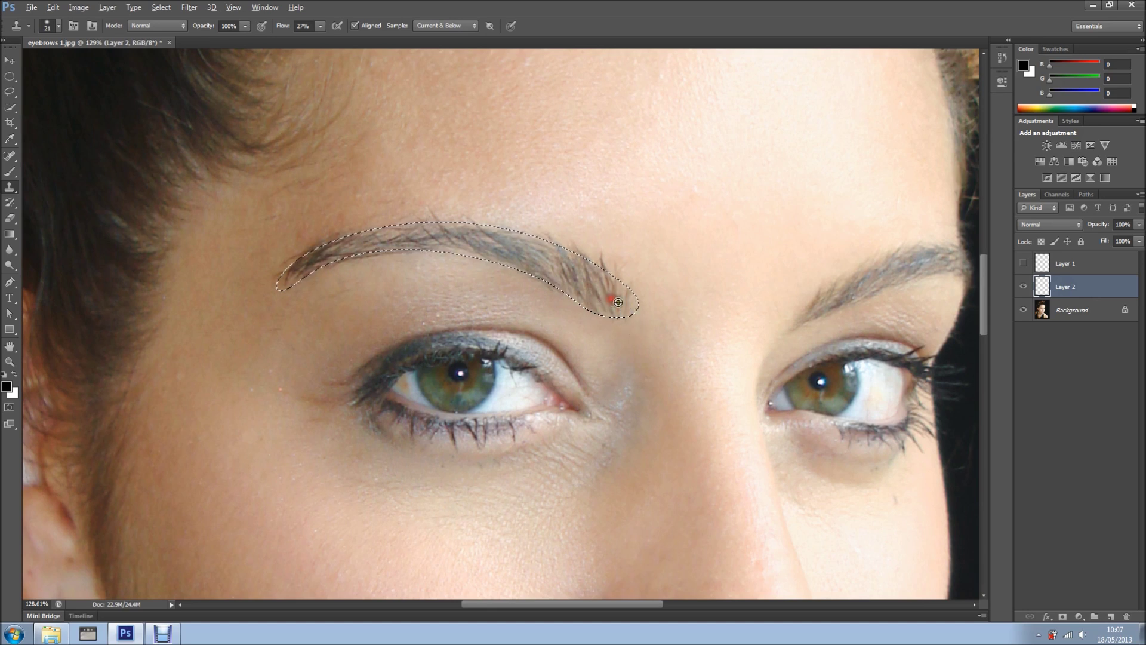
click(634, 301)
click(610, 284)
click(600, 308)
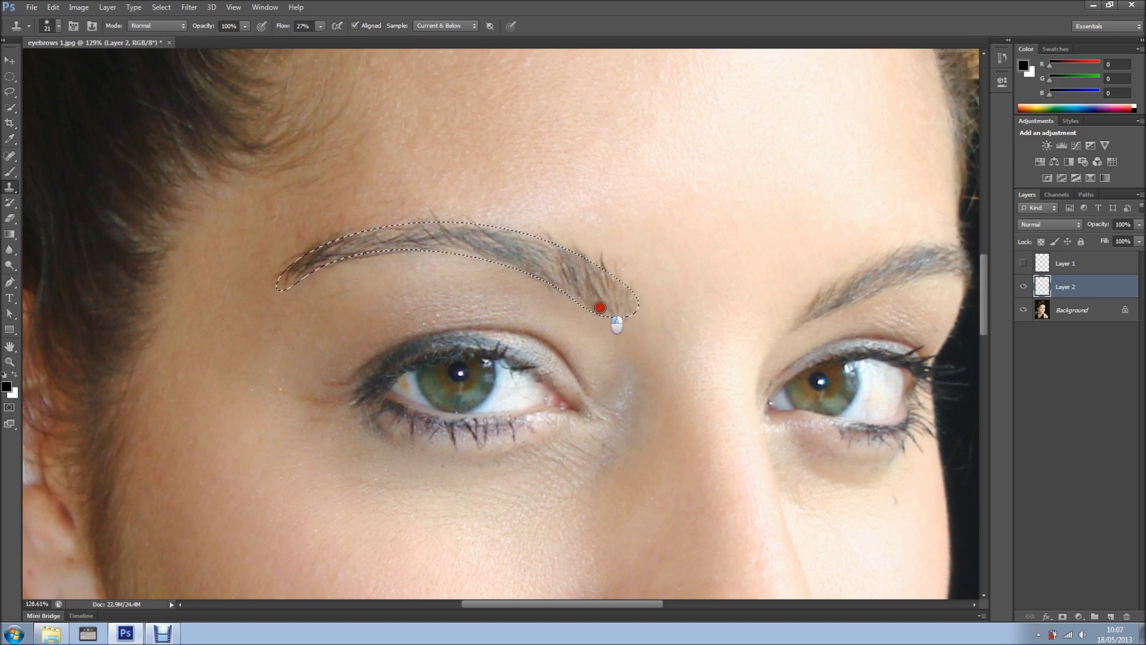
click(493, 255)
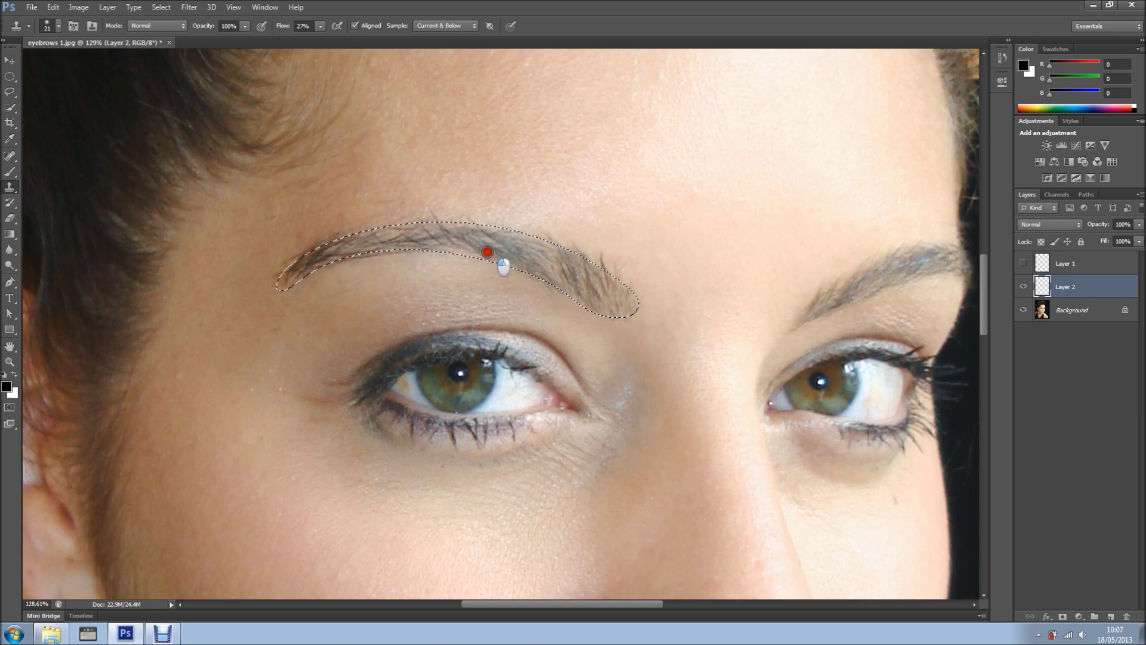
click(488, 262)
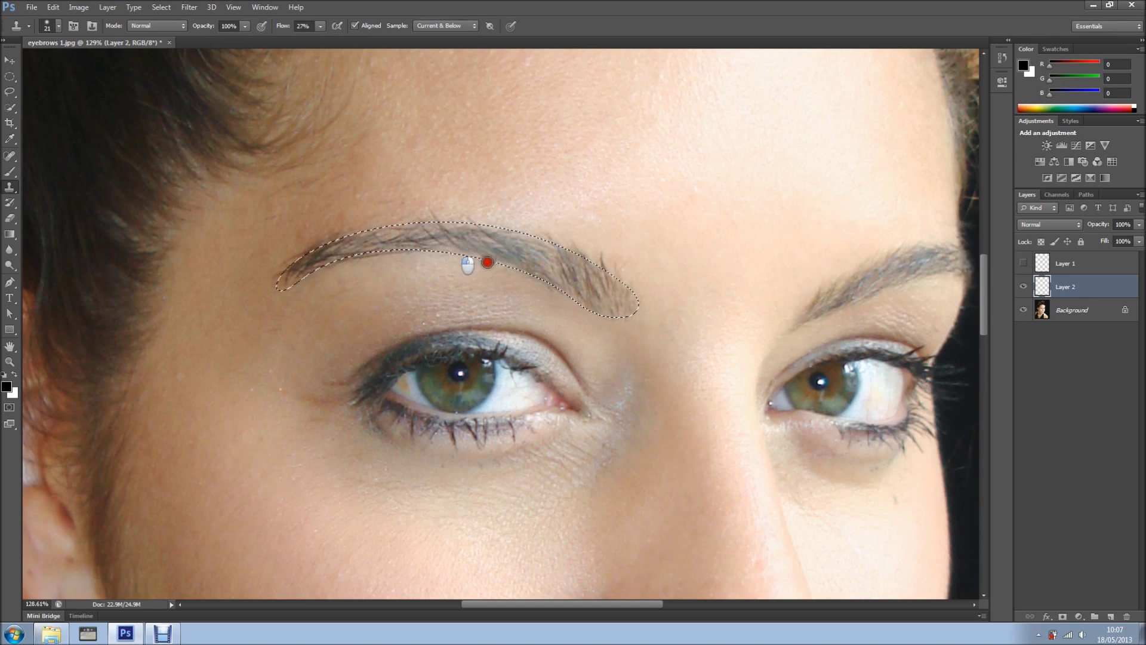
Clone skin along the eyebrow's upper edge and over its left tip
click(504, 241)
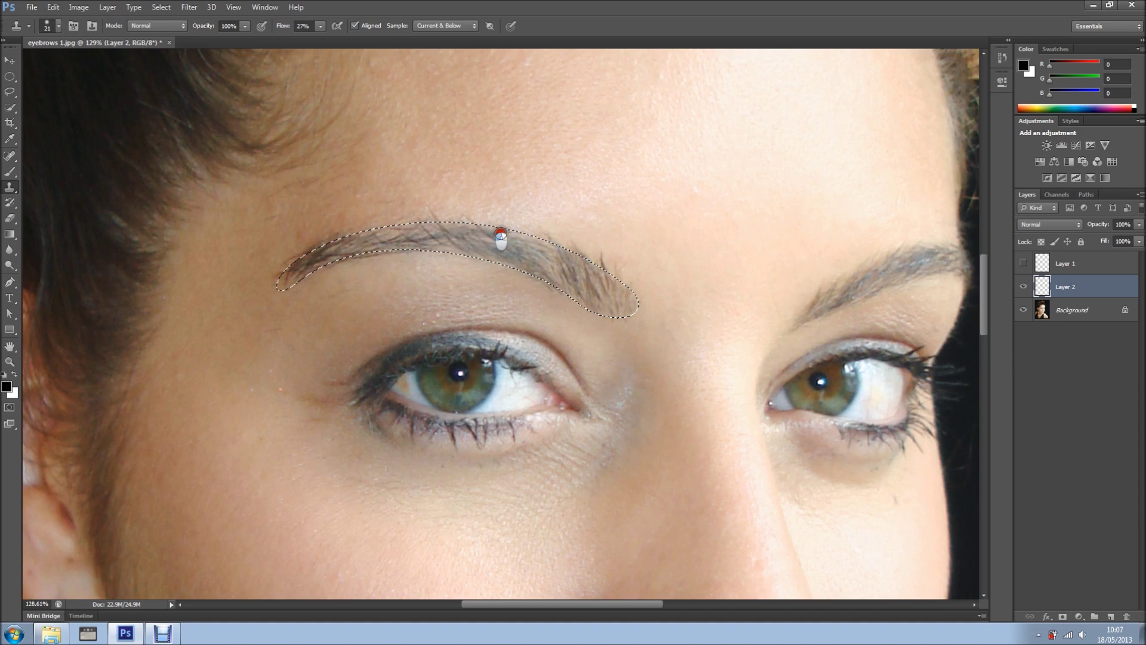
click(375, 233)
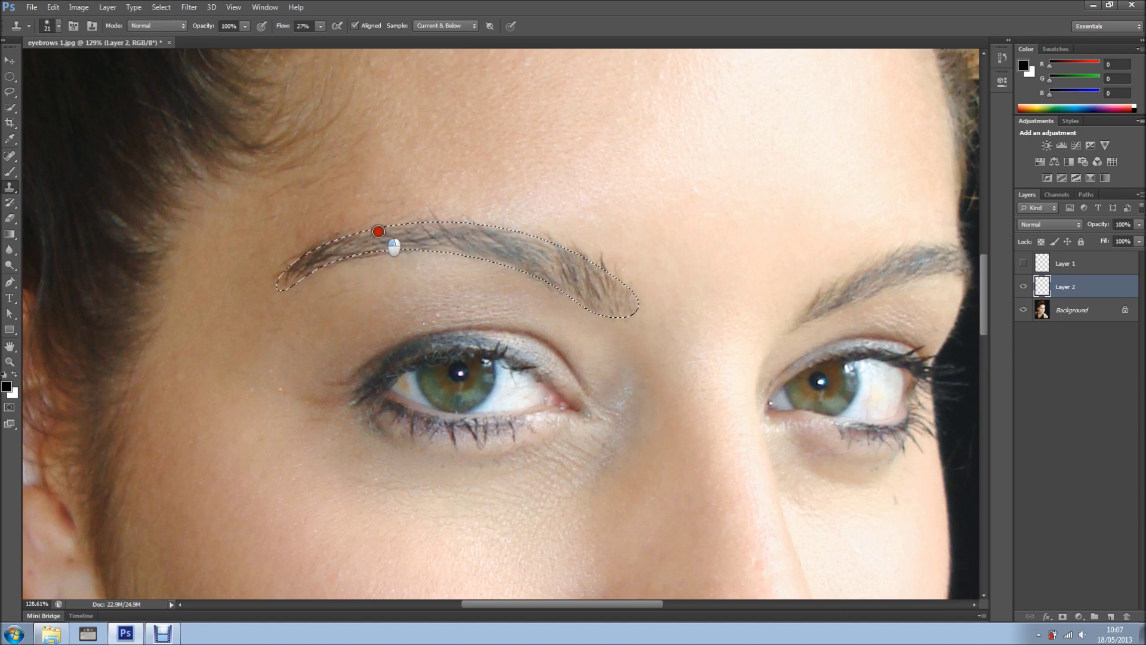
click(440, 235)
click(471, 246)
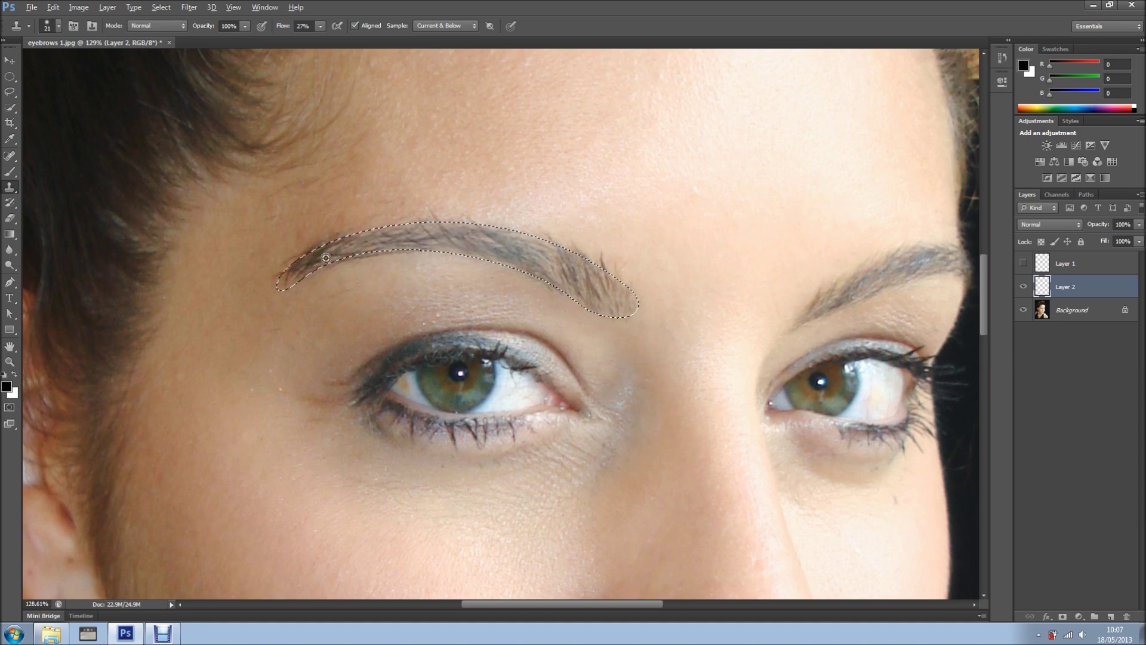
click(286, 287)
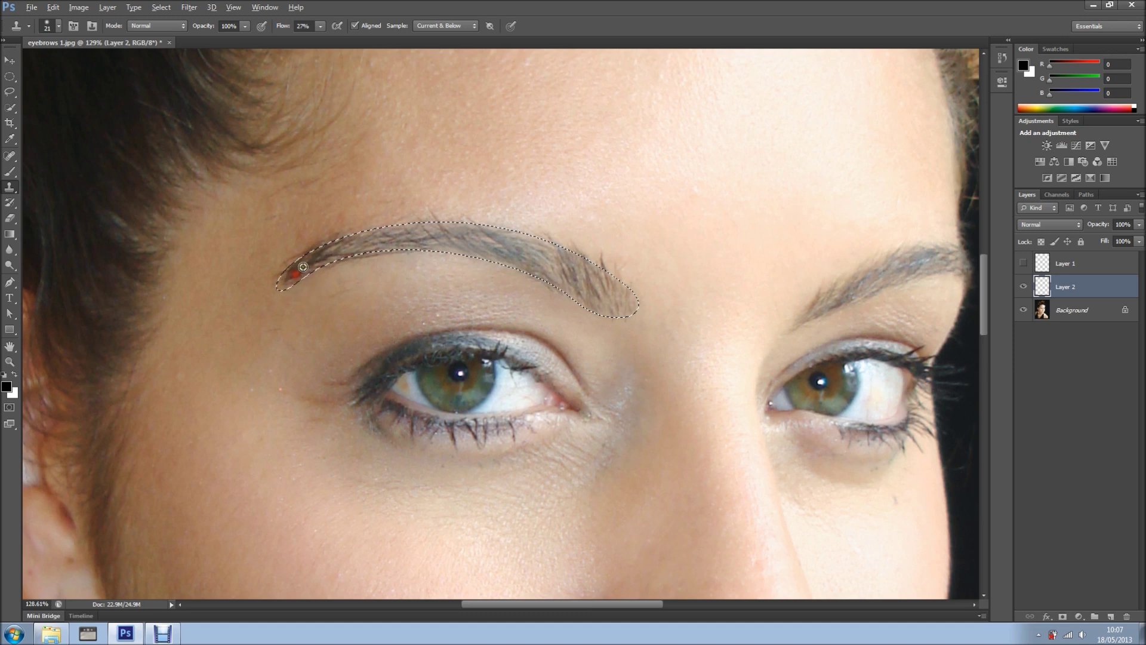
click(324, 254)
click(300, 282)
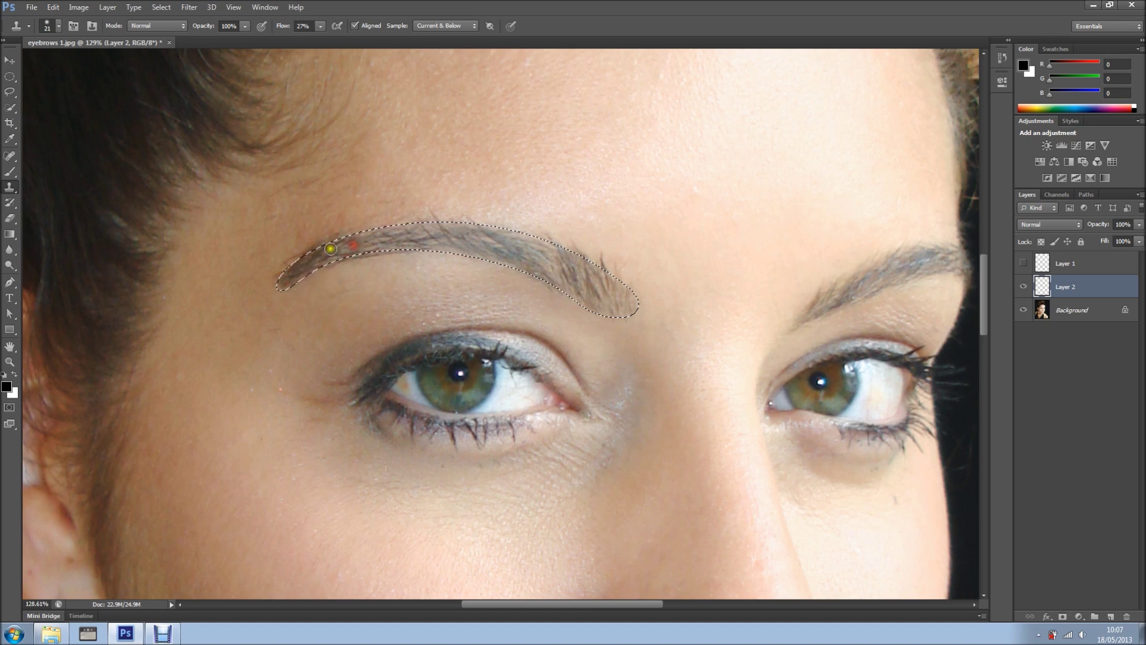
click(537, 243)
click(544, 257)
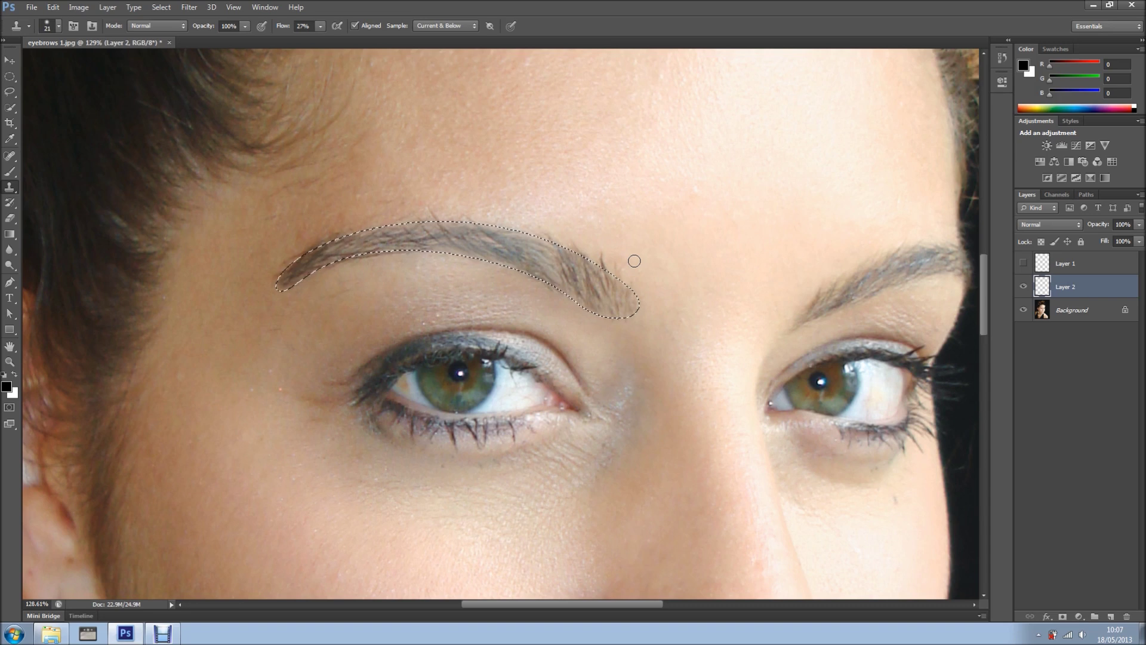
Clone skin over the eyebrow tail's upper edge and resample skin beside the tail
click(162, 7)
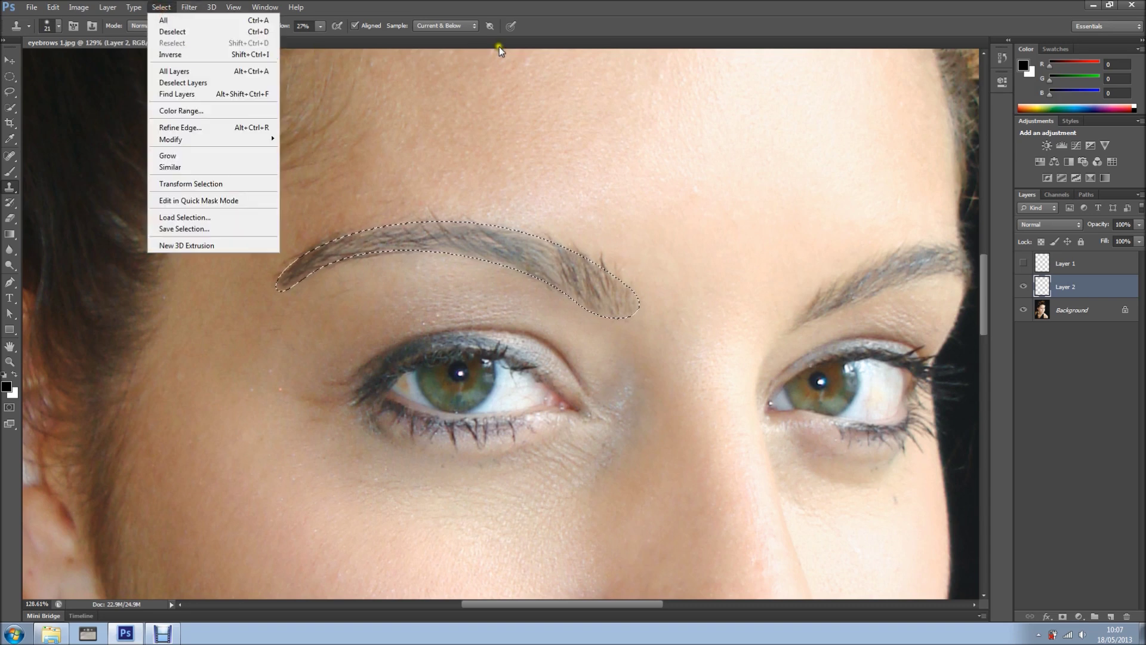
click(500, 76)
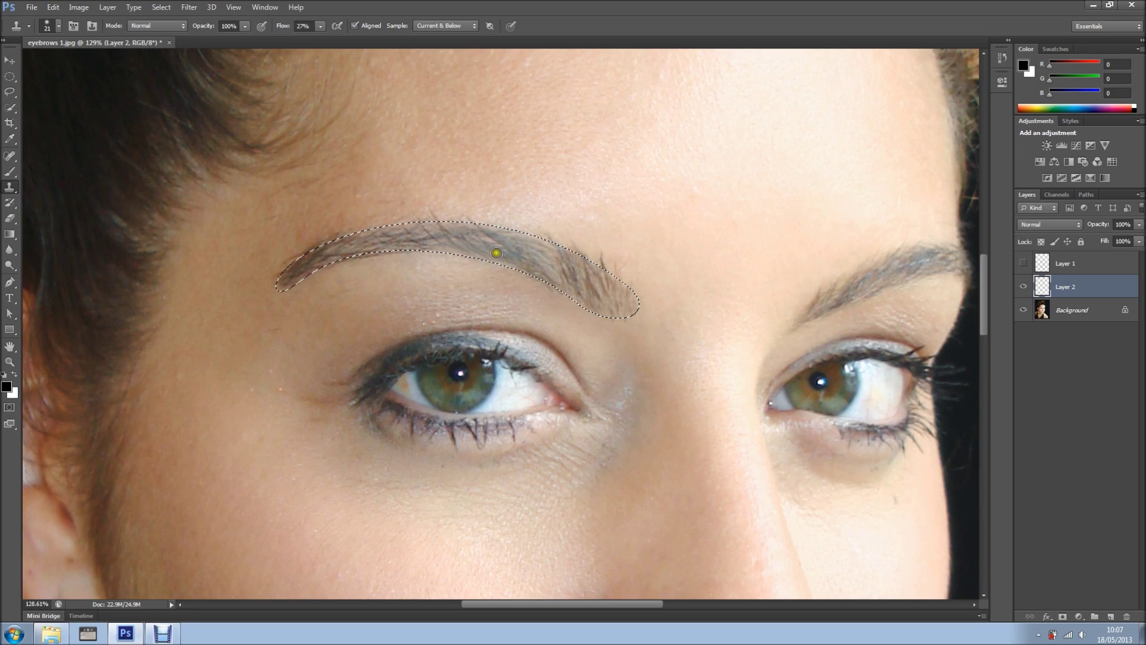
click(602, 255)
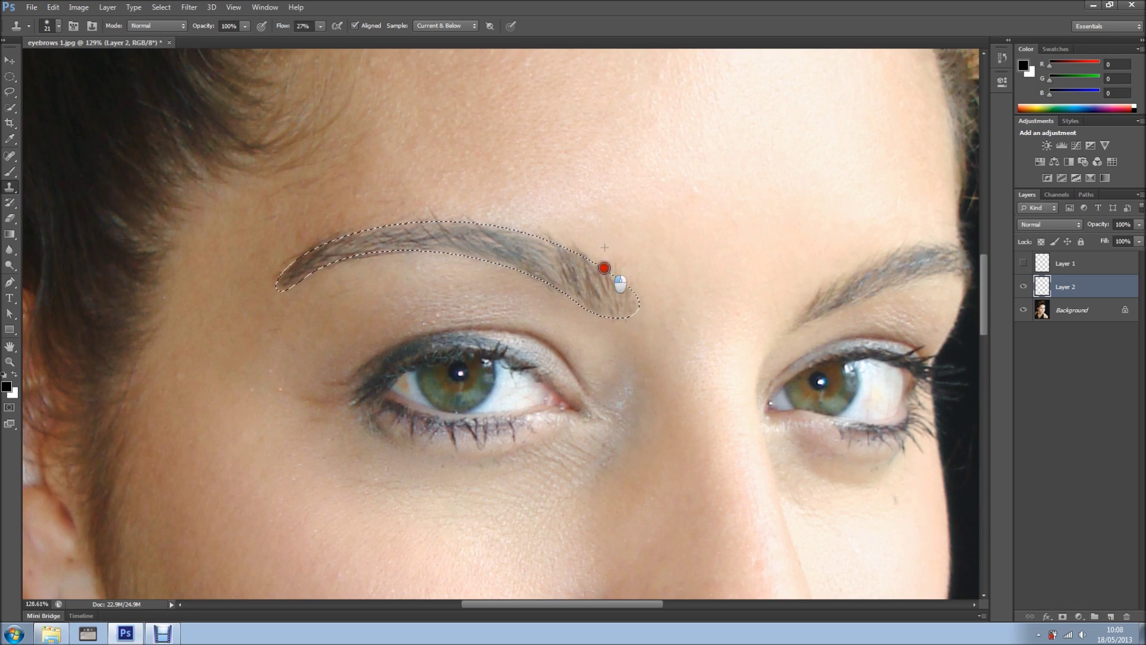
drag(619, 267, 620, 272)
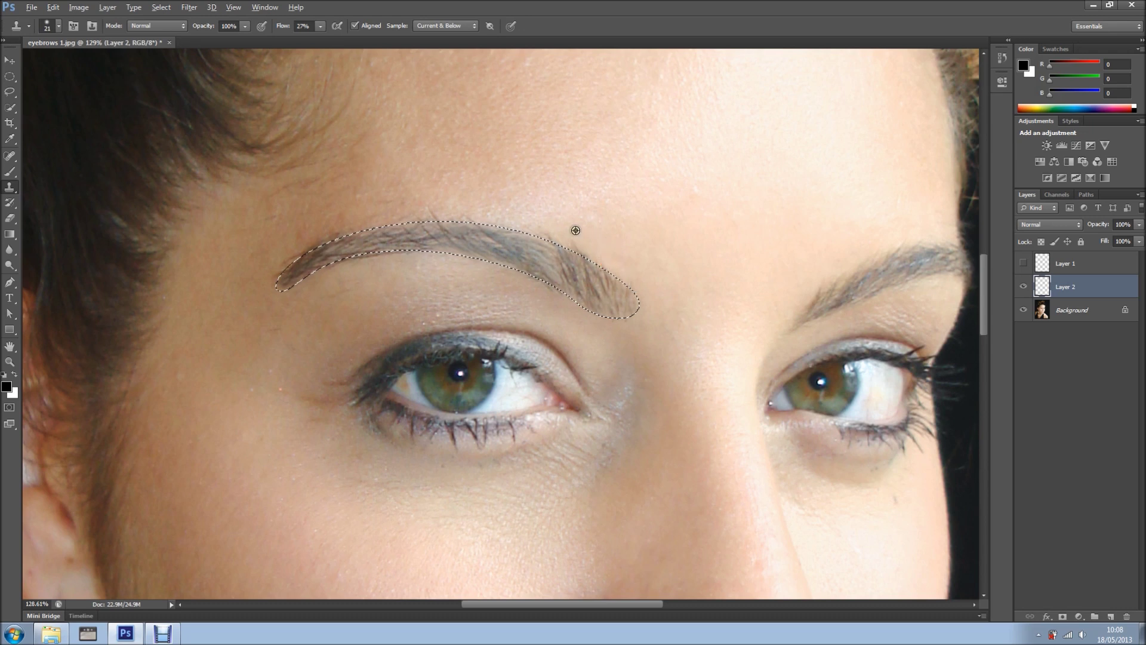
alt+click(648, 276)
Paint cloned skin along the brow's top edge toward the left tip, reshaping the tip
drag(609, 258, 546, 232)
drag(546, 232, 531, 221)
alt+click(456, 213)
click(446, 209)
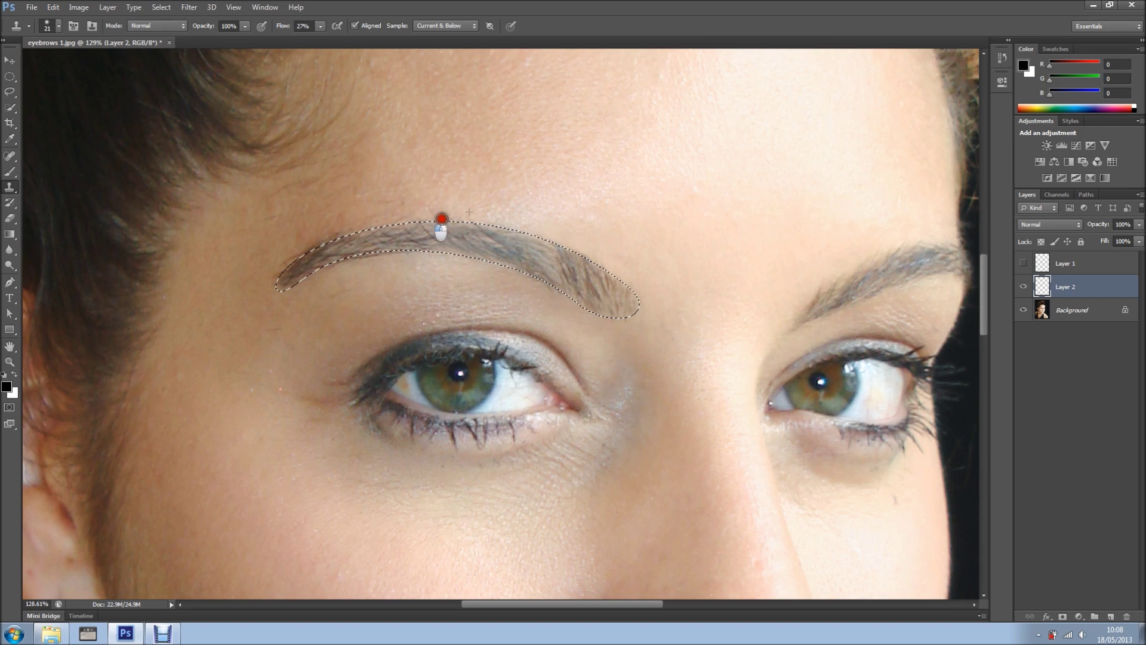
click(345, 231)
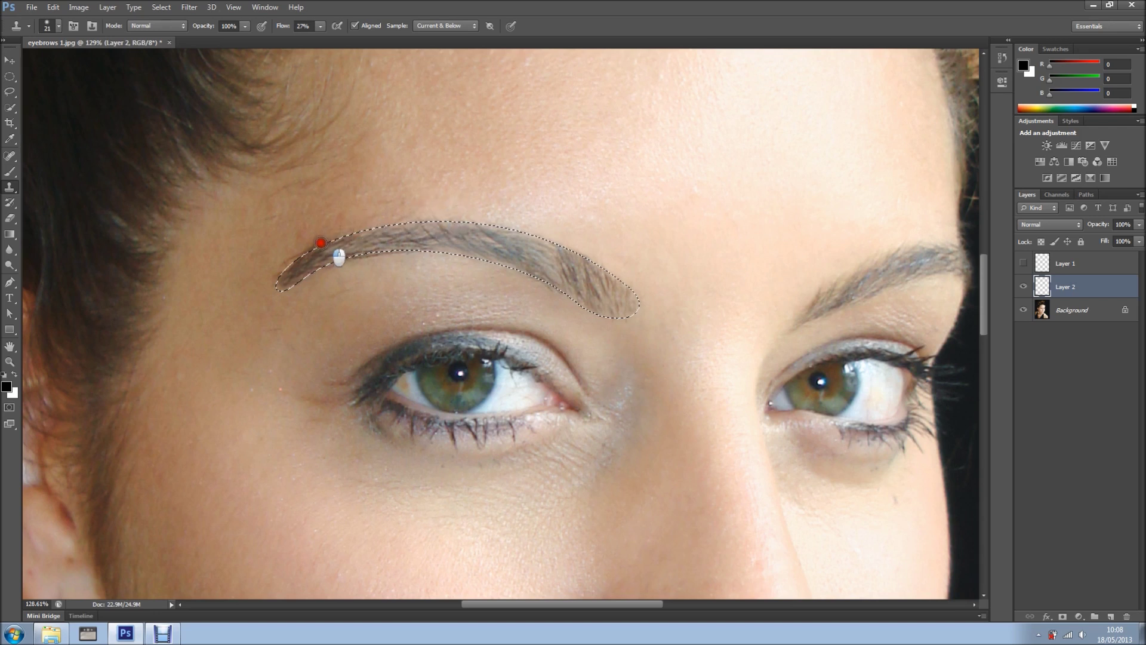
click(274, 264)
mouse_move(275, 264)
mouse_down()
mouse_move(276, 276)
mouse_move(307, 242)
mouse_up()
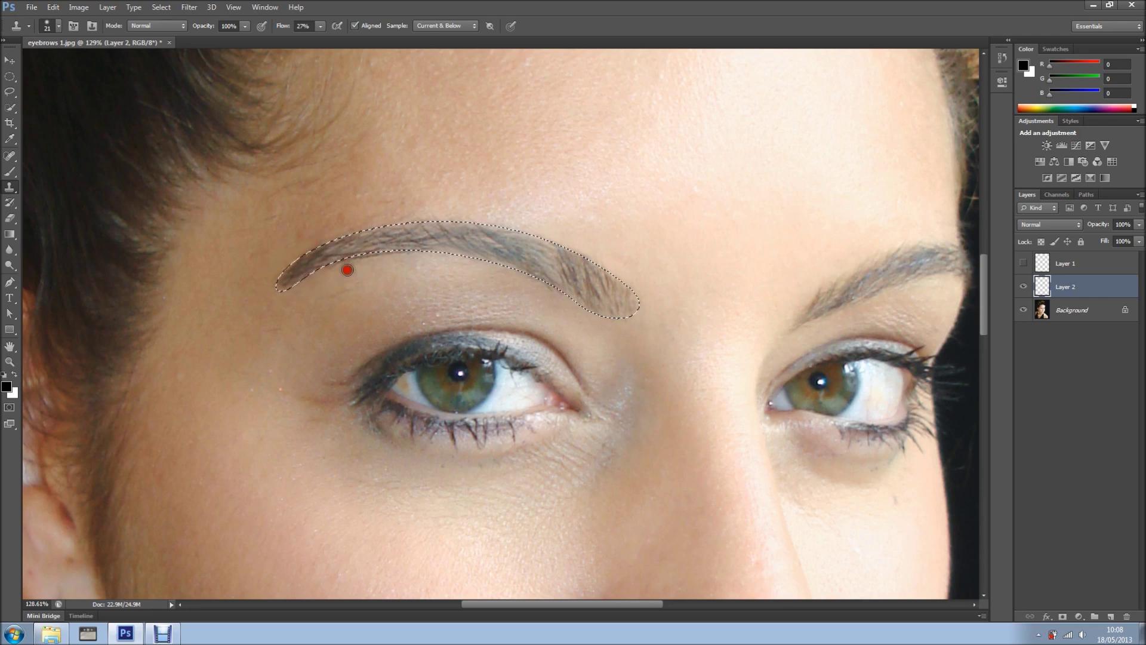
Trim the eyebrow's lower edge and below its outer end with cloned skin, then deselect
mouse_move(347, 270)
mouse_down()
mouse_move(366, 266)
mouse_move(348, 258)
mouse_move(409, 251)
mouse_move(340, 258)
mouse_move(387, 255)
mouse_move(344, 270)
mouse_up()
click(373, 256)
click(541, 294)
click(525, 269)
click(547, 302)
click(529, 294)
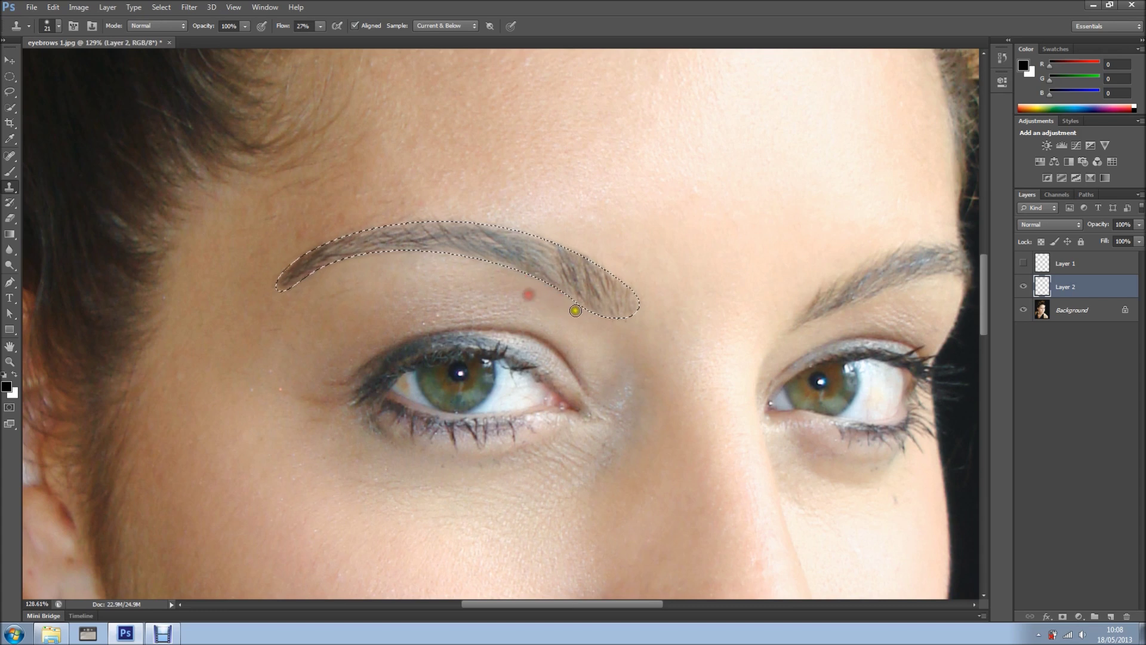
click(622, 324)
click(630, 334)
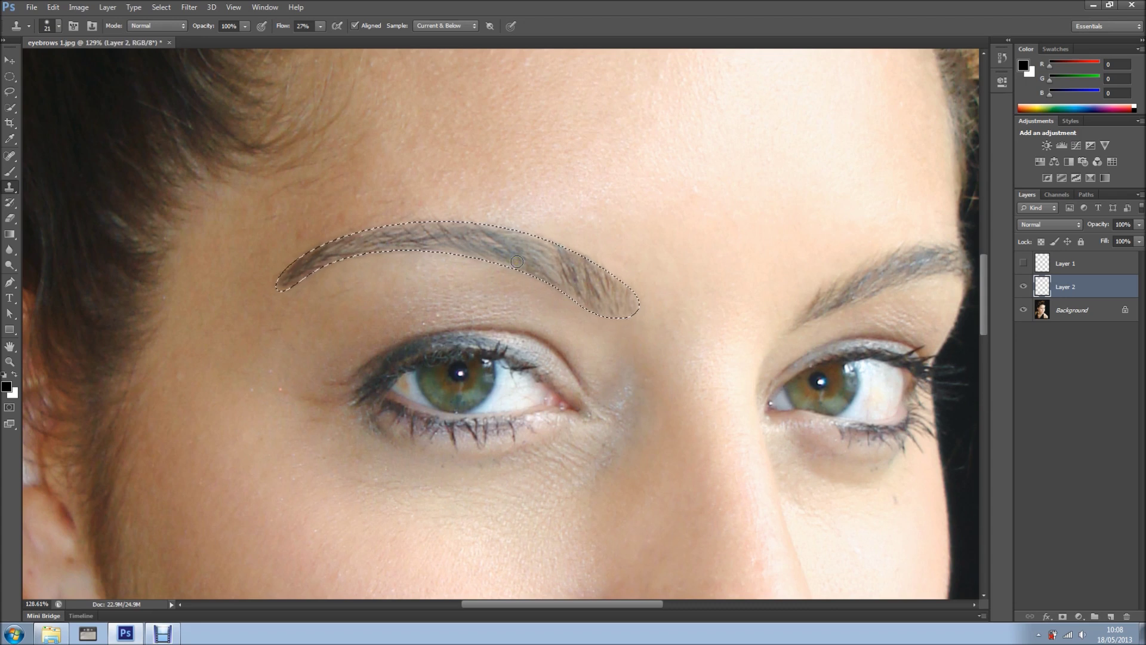
key(ctrl+d)
Toggle Layer 2 off and on against the original brow, zooming out to the whole face
click(163, 7)
click(600, 25)
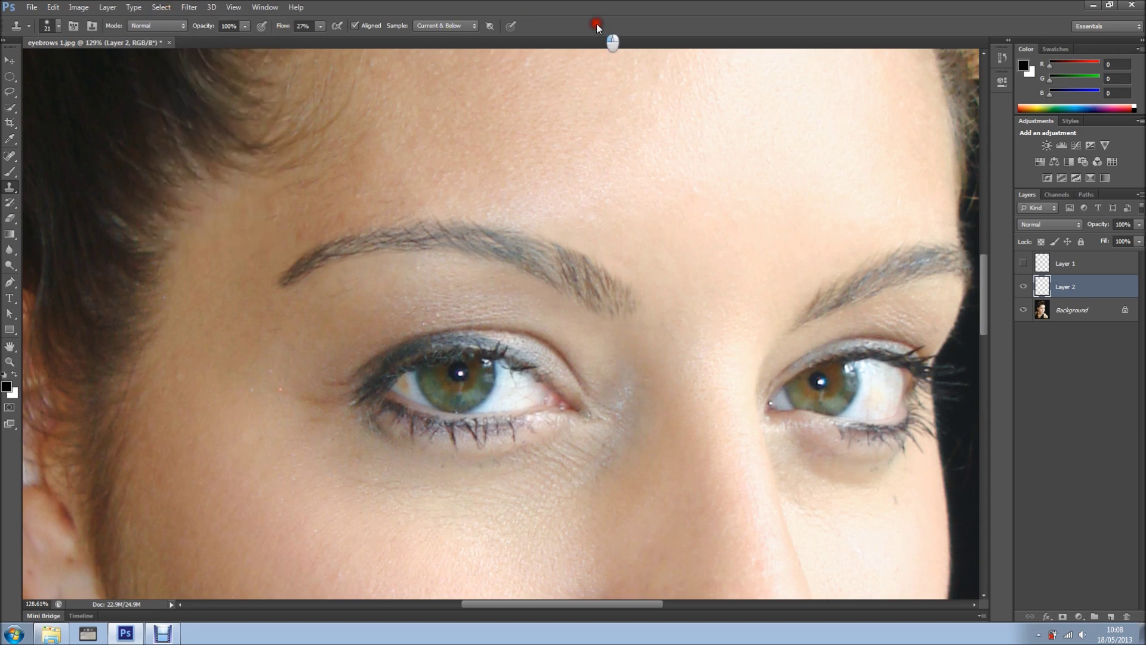
click(1024, 288)
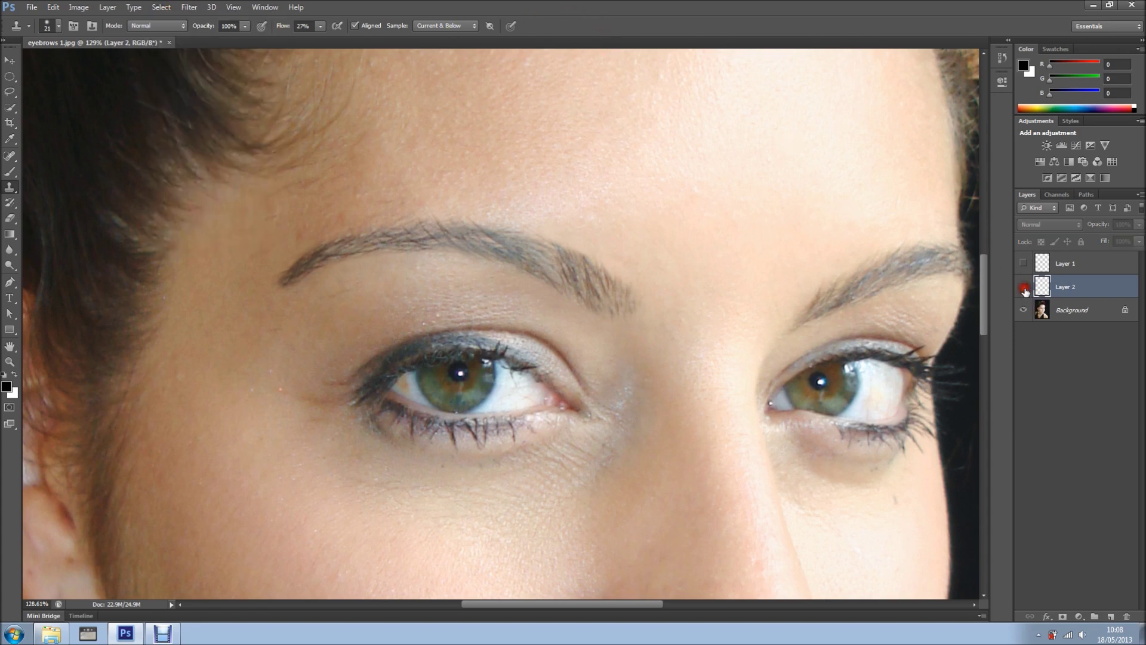
click(1023, 288)
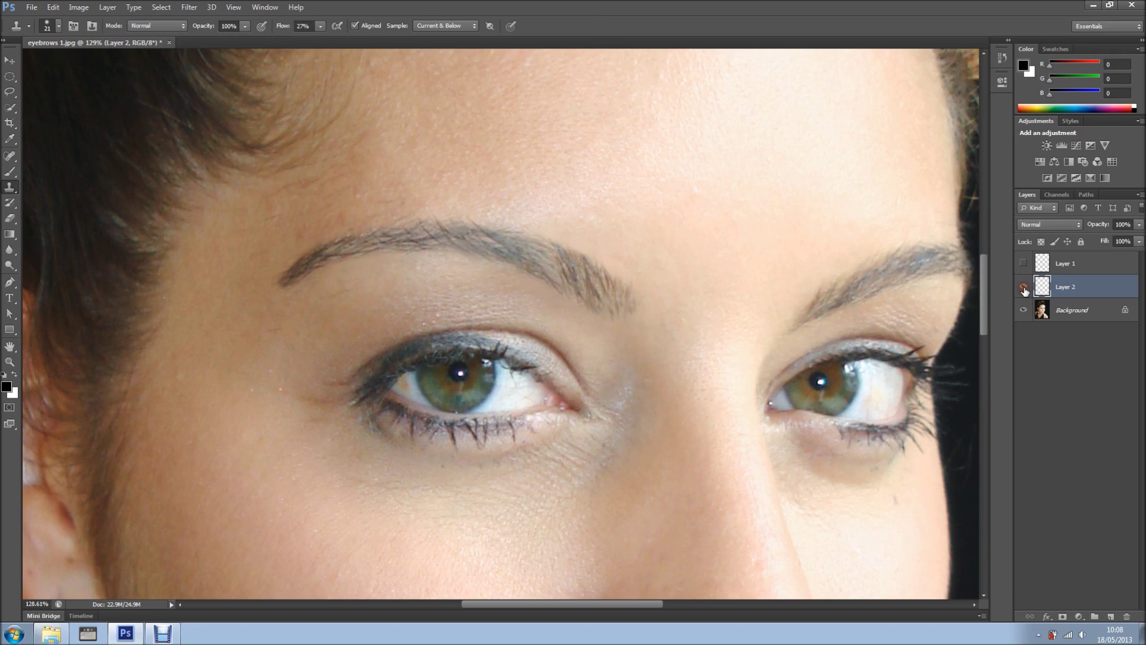
scroll(698, 289, down, 3)
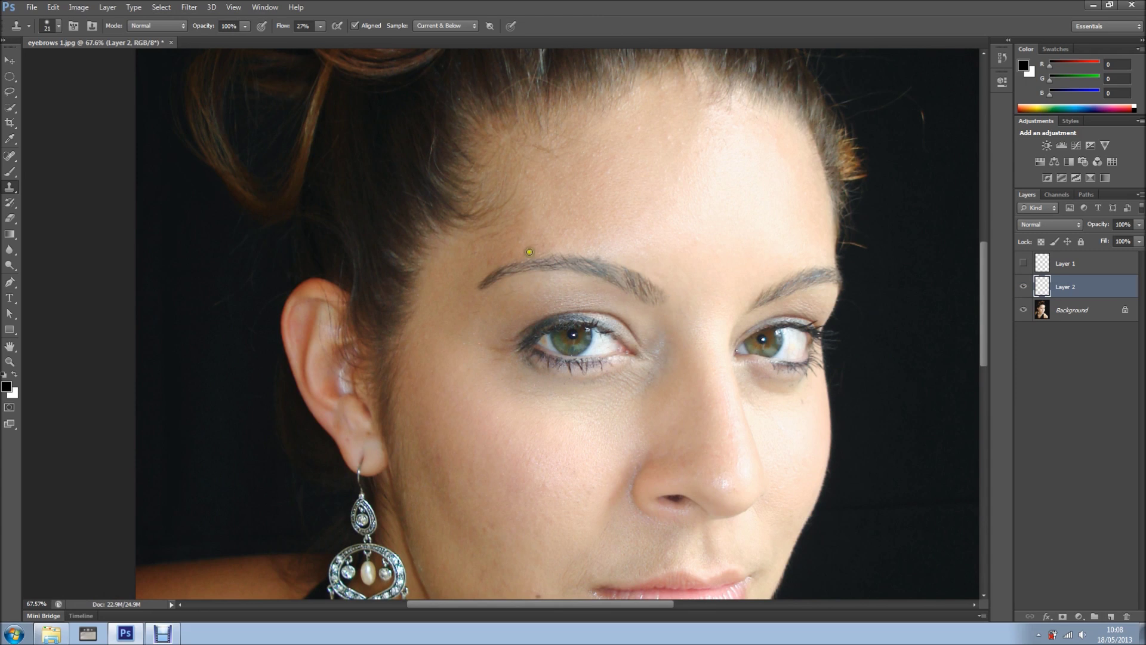
scroll(602, 273, down, 1)
click(1025, 287)
click(1025, 287)
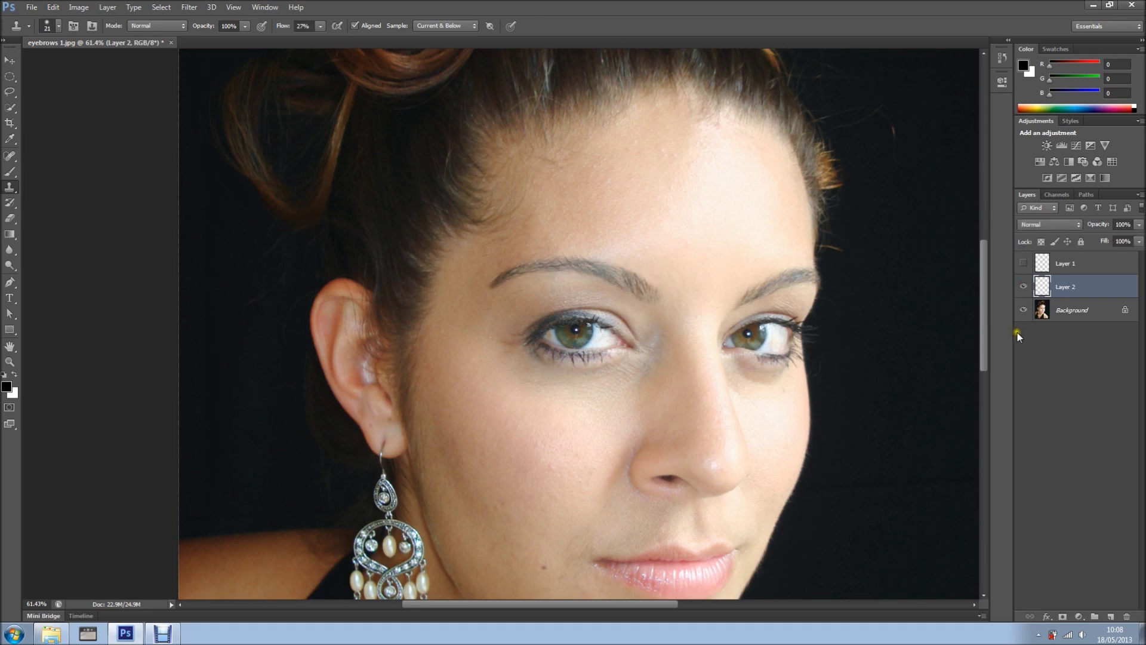